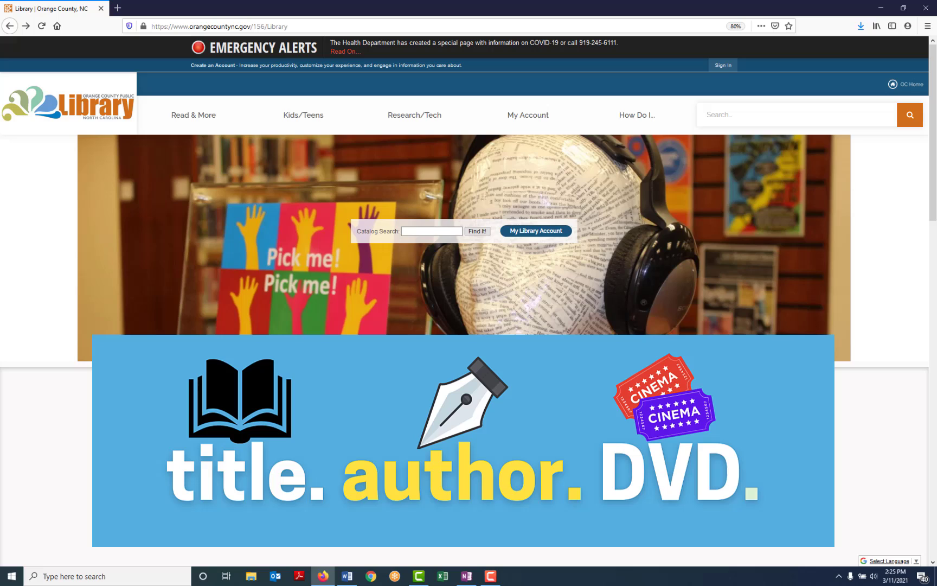
text(craig)
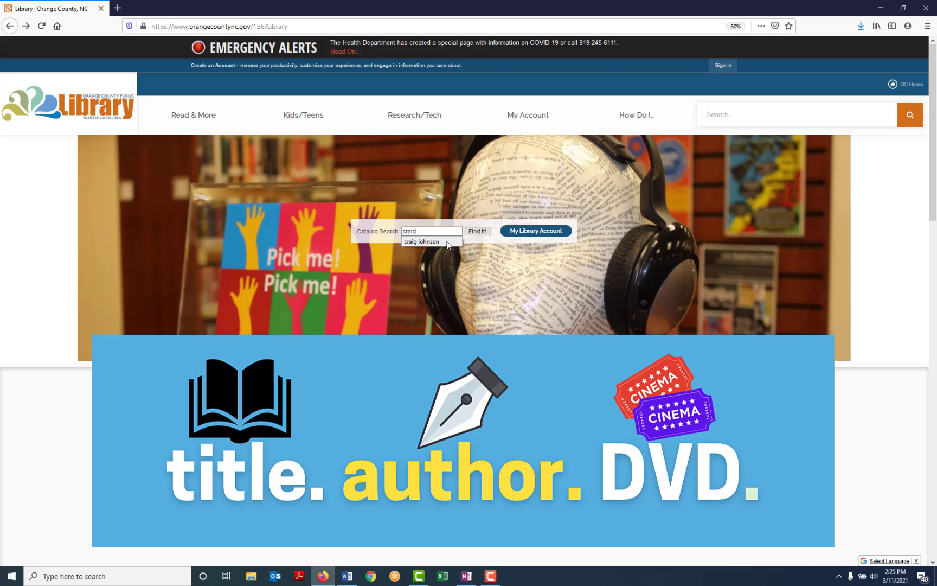
- Choose the 'craig johnson' suggestion and run the catalog search
click(448, 245)
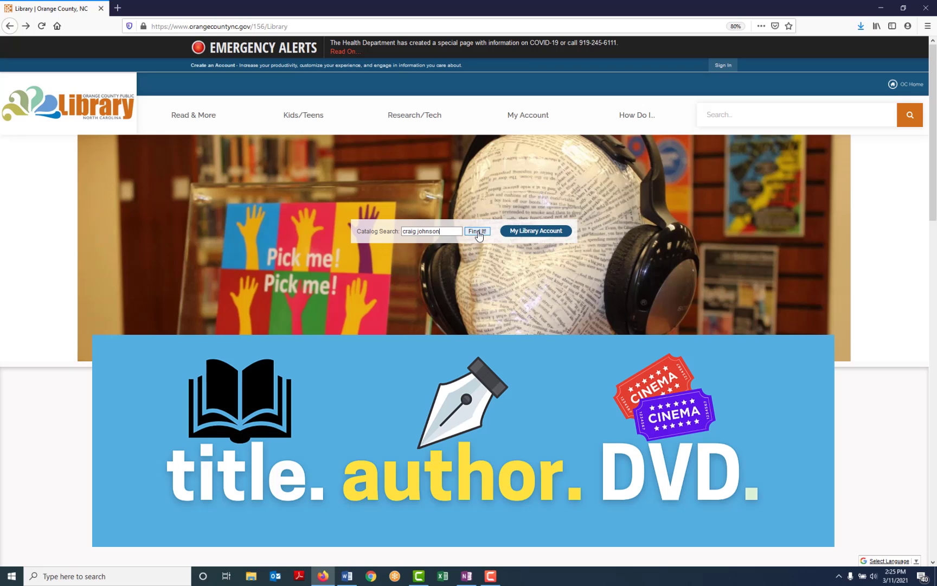
click(478, 233)
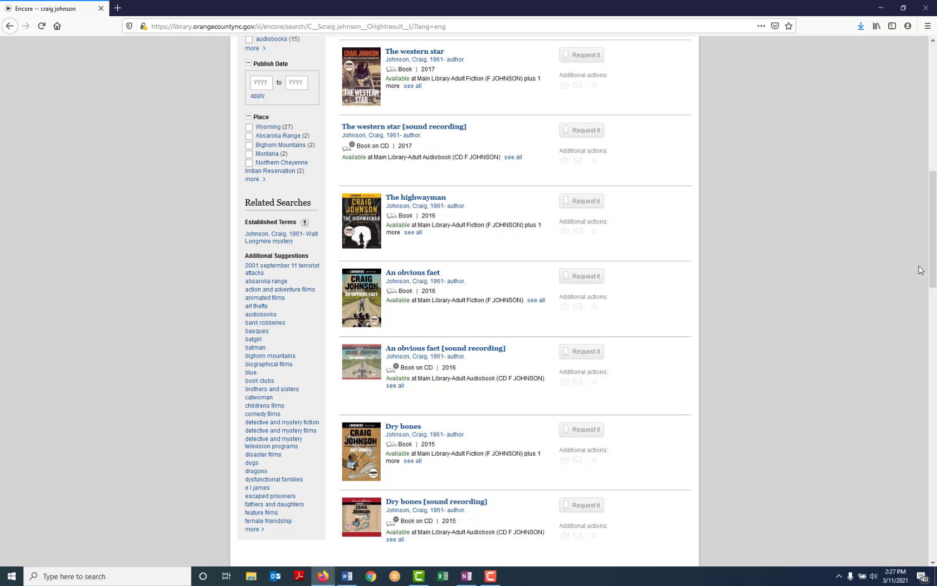
drag(931, 269, 932, 319)
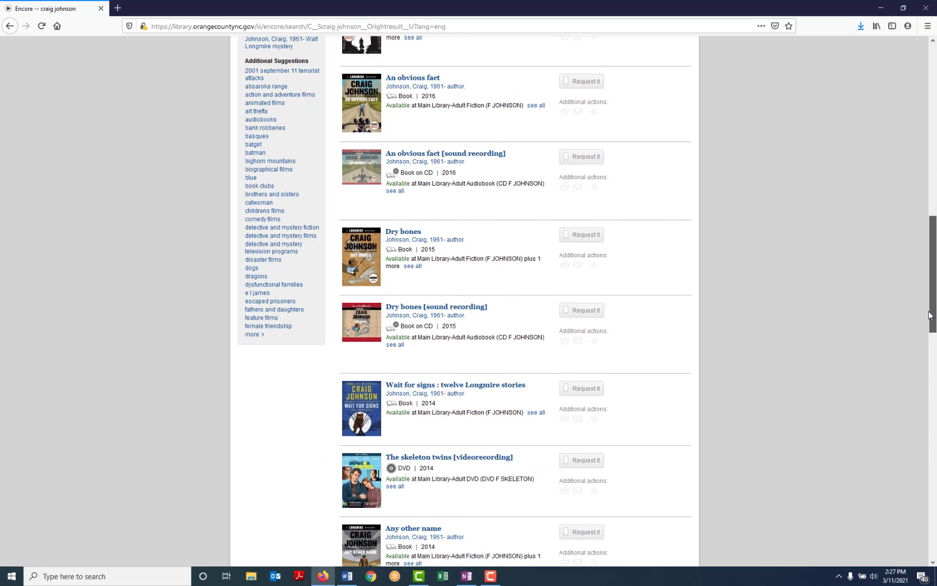
scroll(586, 225, down, 3)
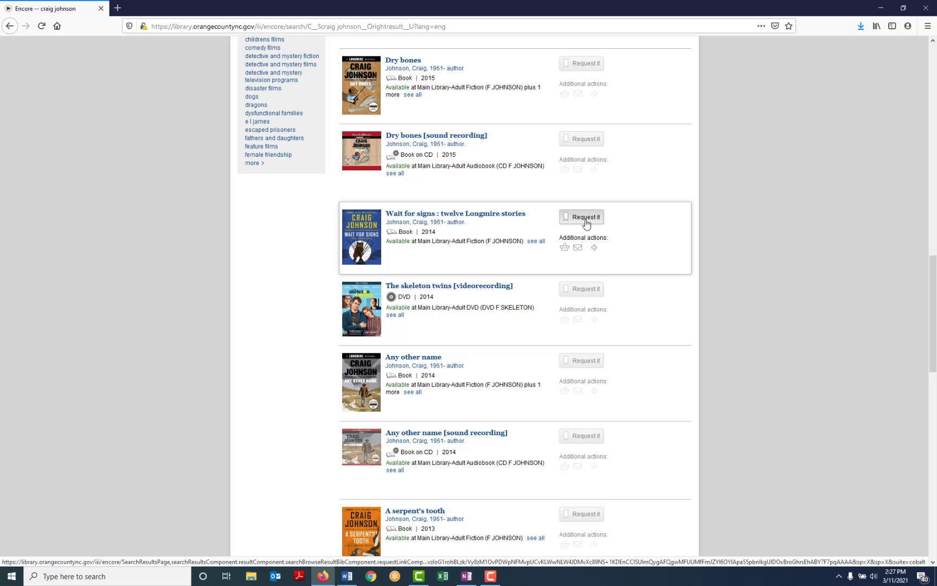
- Request a hold on 'An obvious fact' and log in with the pre-filled library credentials
click(585, 219)
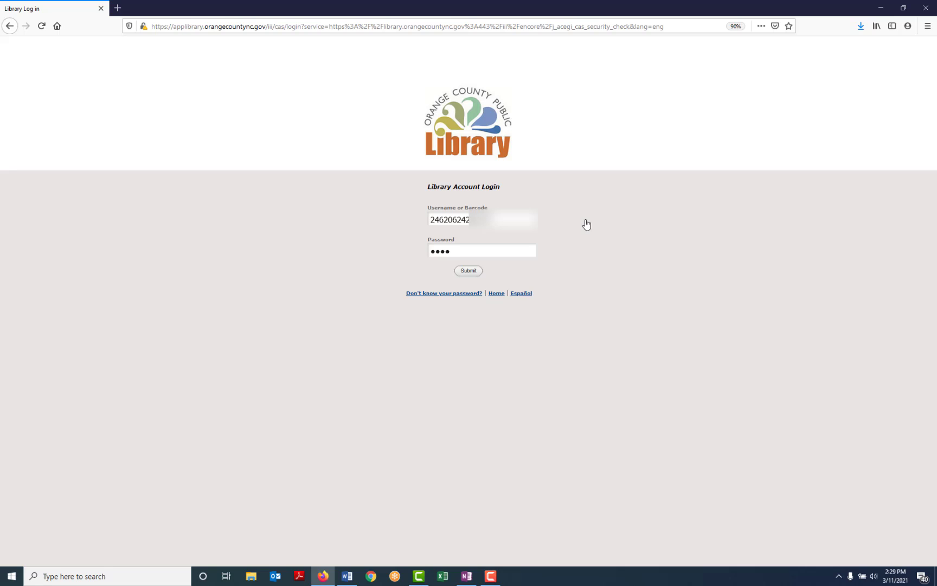
click(473, 274)
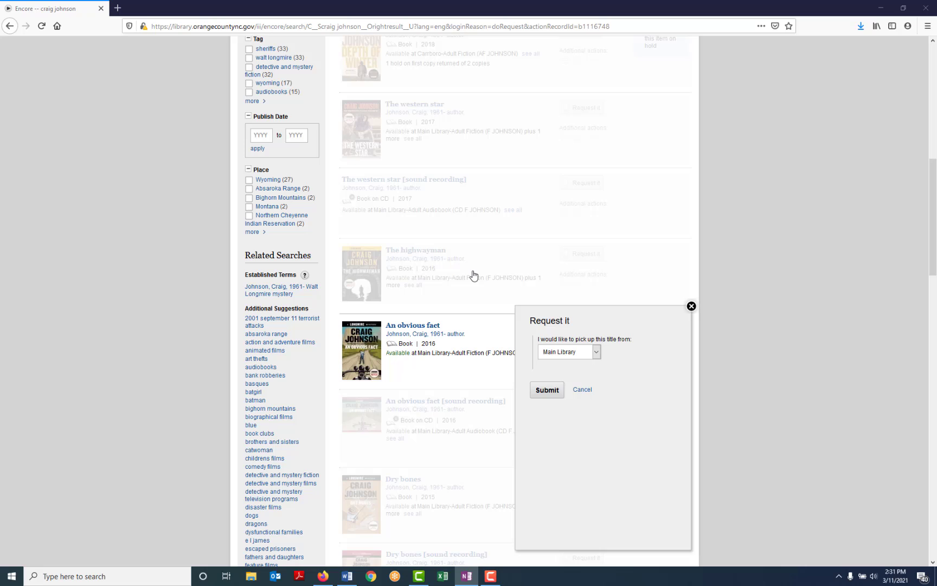
- Submit the hold with Main Library pickup and dismiss the success message
click(566, 353)
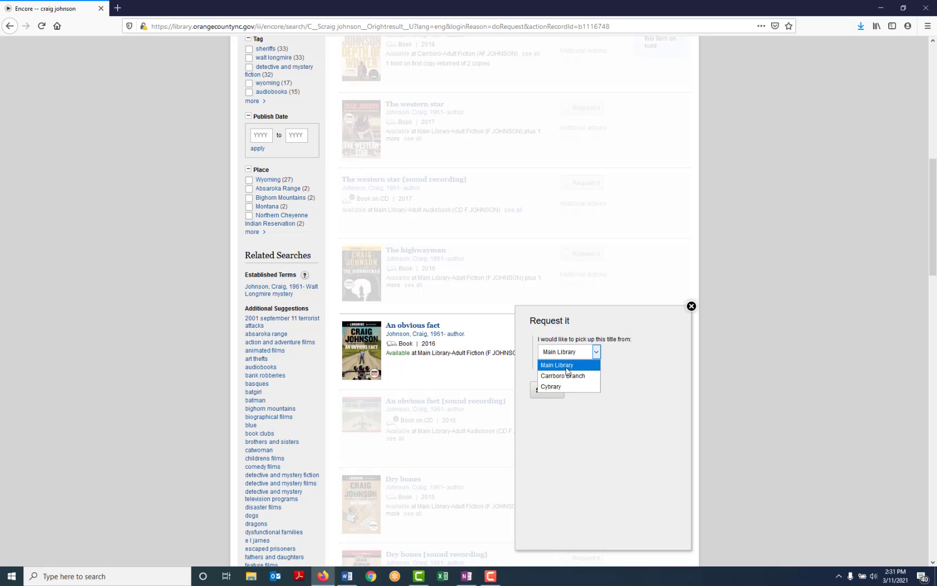
click(566, 367)
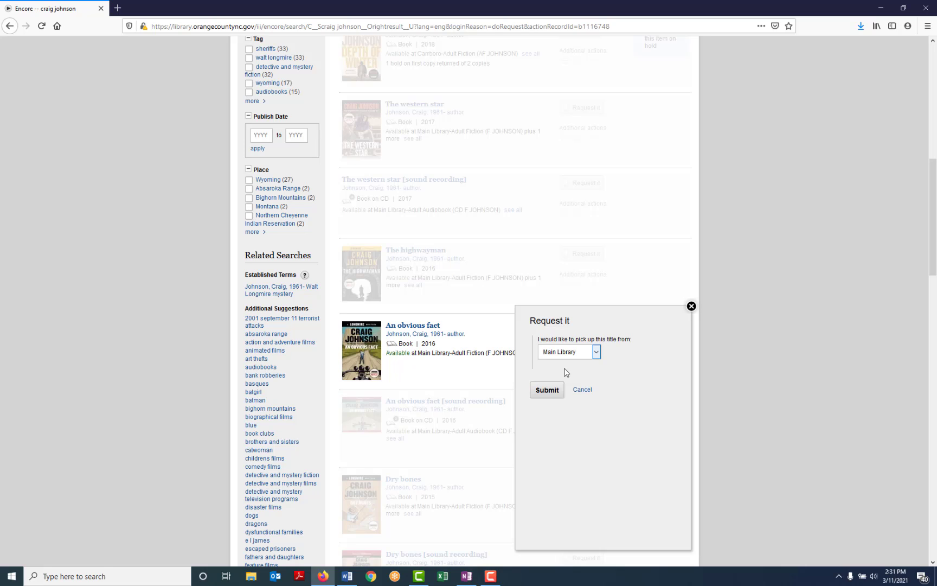
click(546, 393)
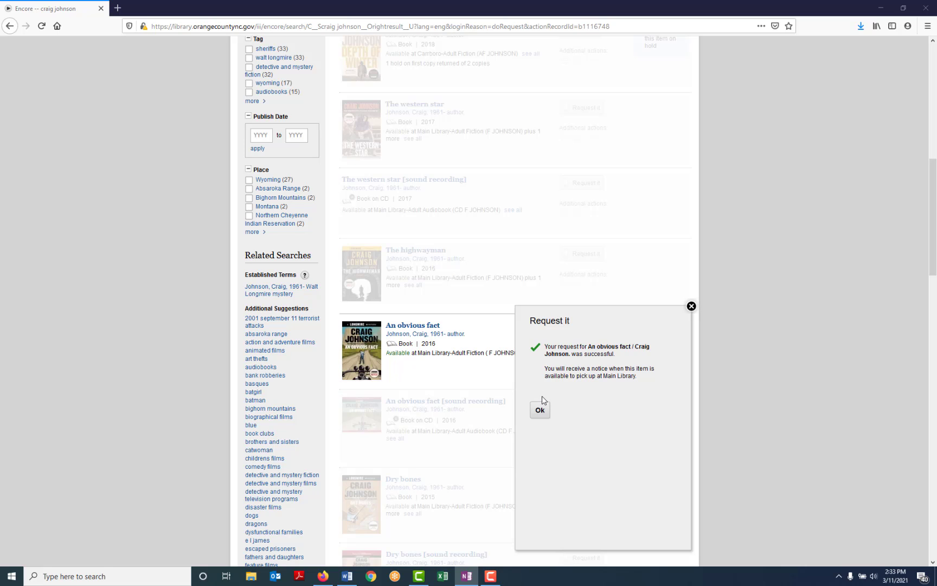
click(541, 415)
click(541, 414)
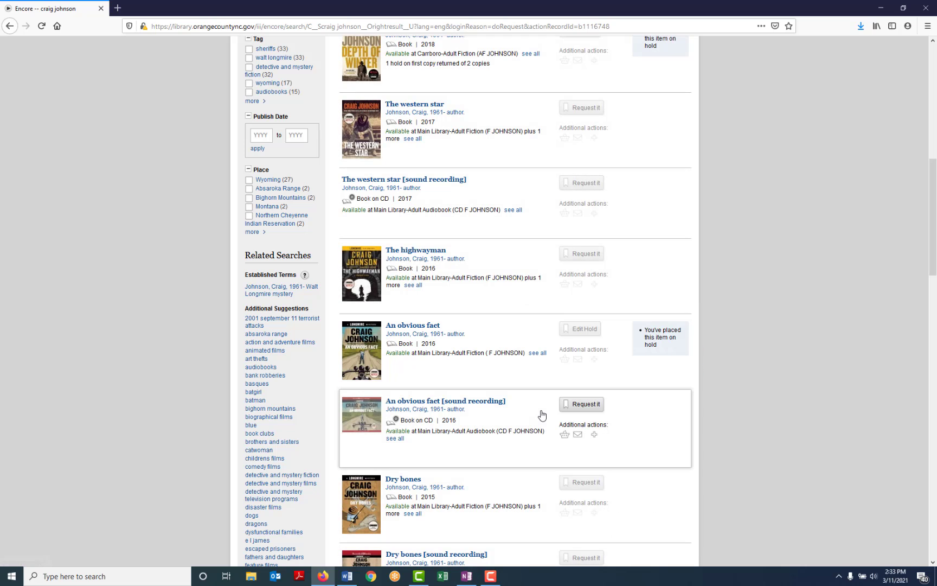